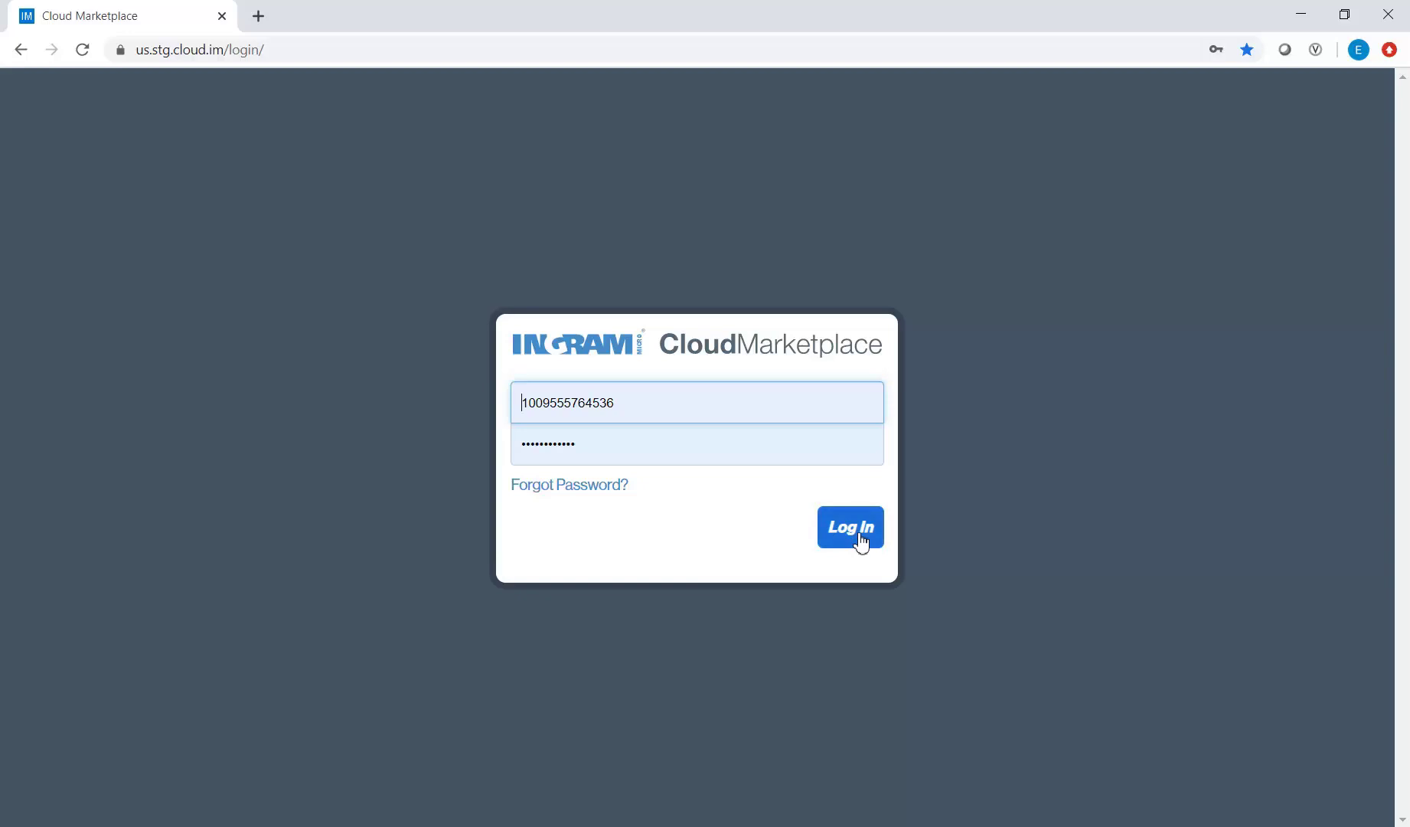
Sign in to the marketplace and open the Account Status page
left_click(860, 541)
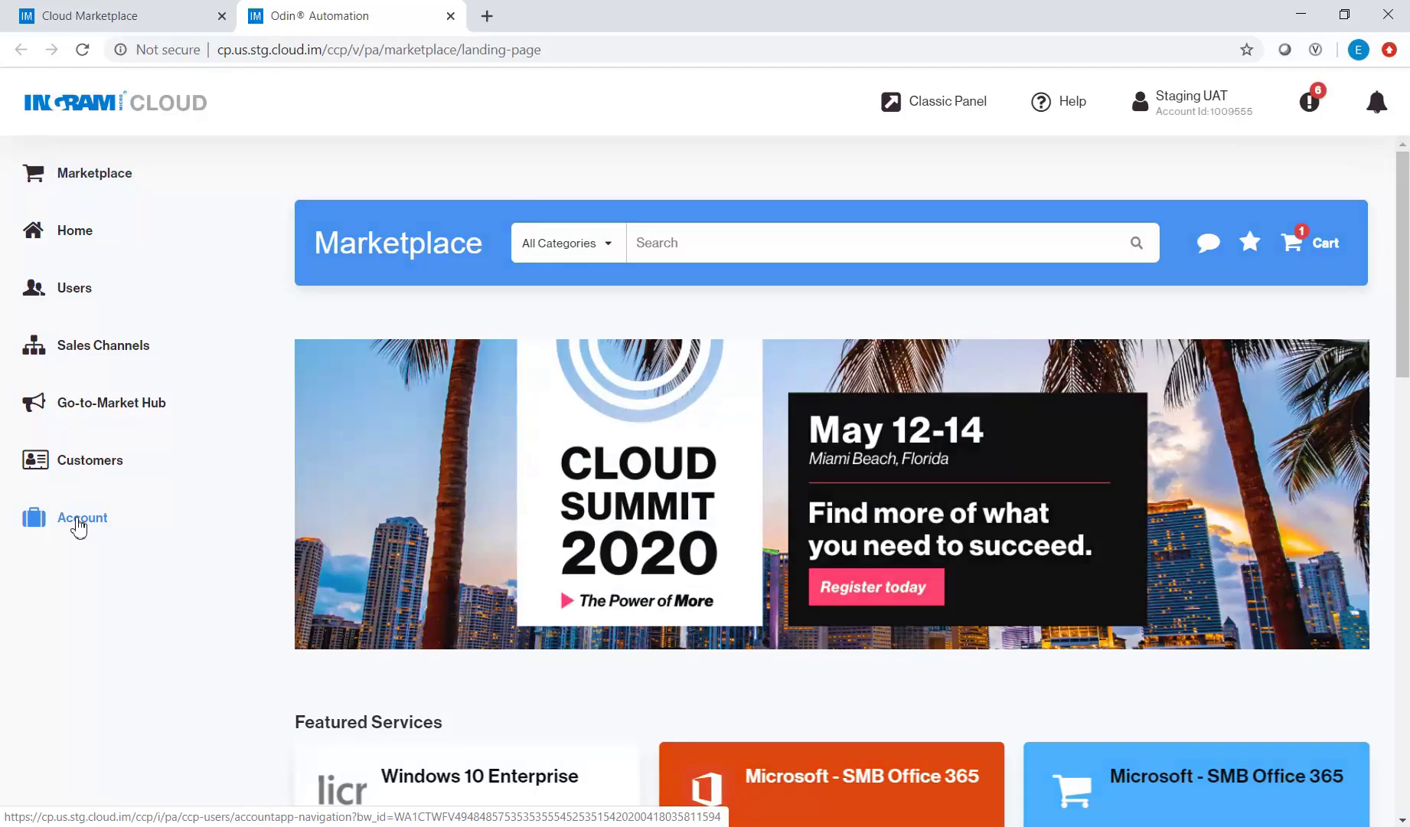
left_click(79, 519)
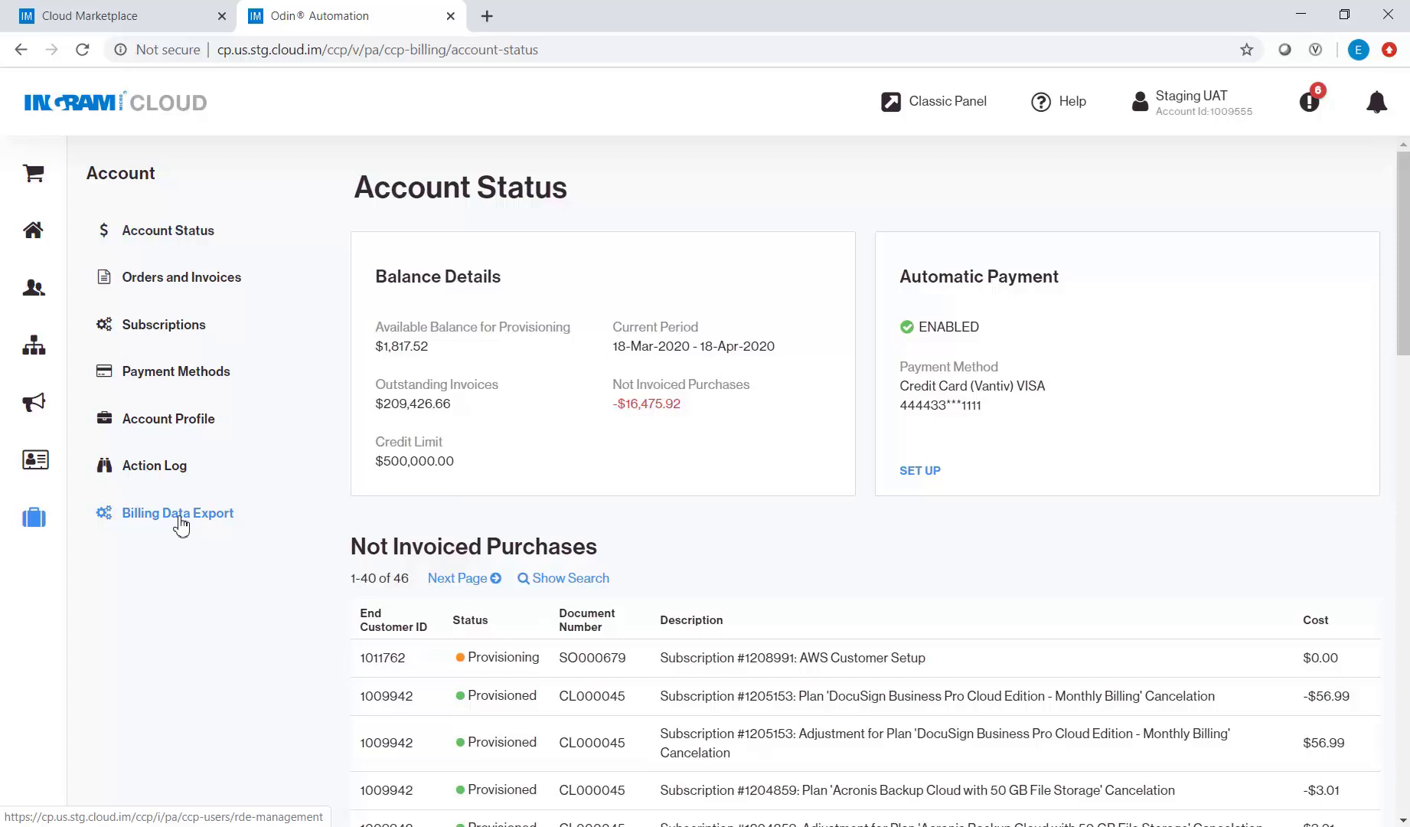
Open Billing Data Export from the Account submenu to list the 136 existing reports
left_click(181, 525)
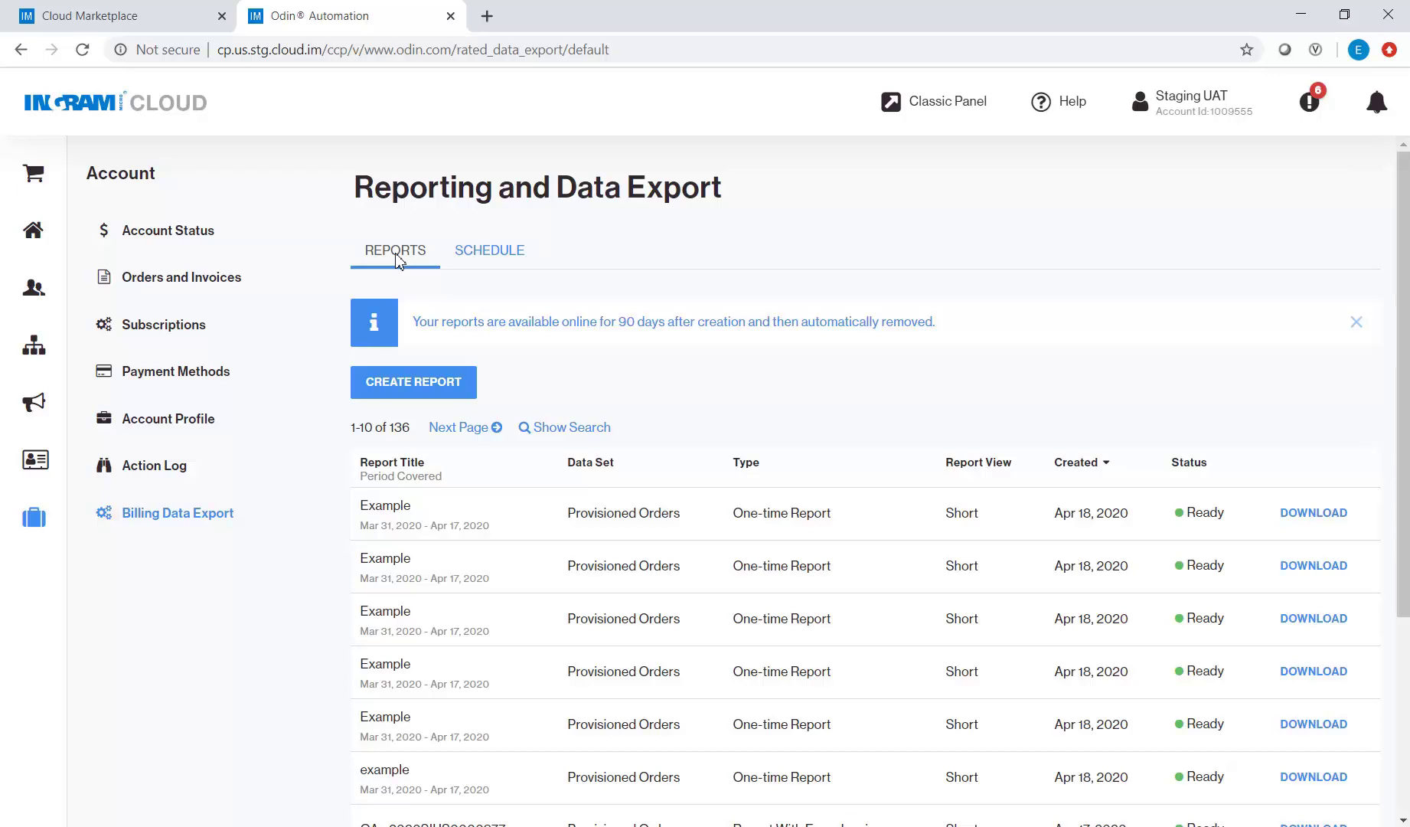
Start a one-time report titled 'Example' covering April 1 to April 18, 2020
left_click(390, 383)
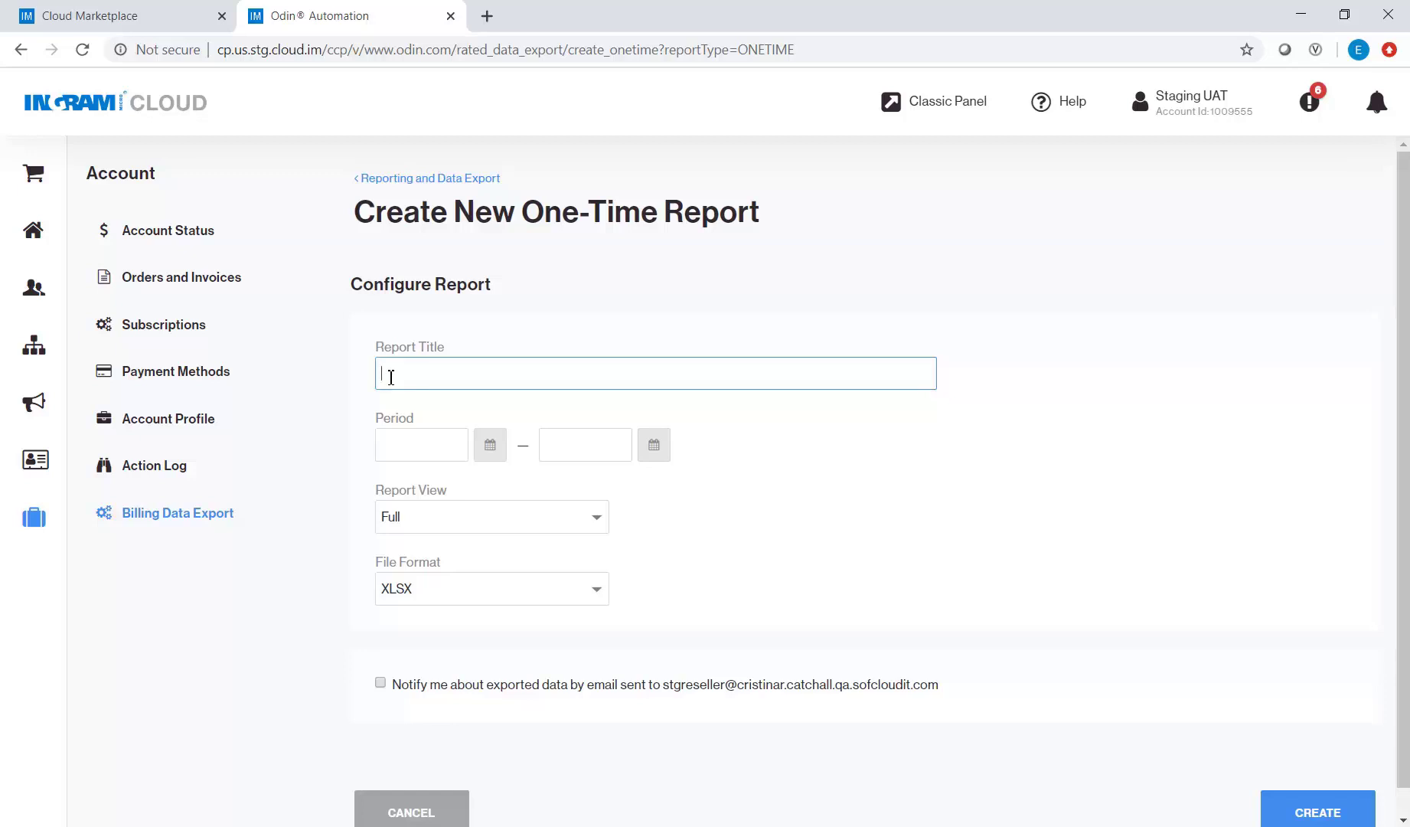
type("Example")
left_click(411, 443)
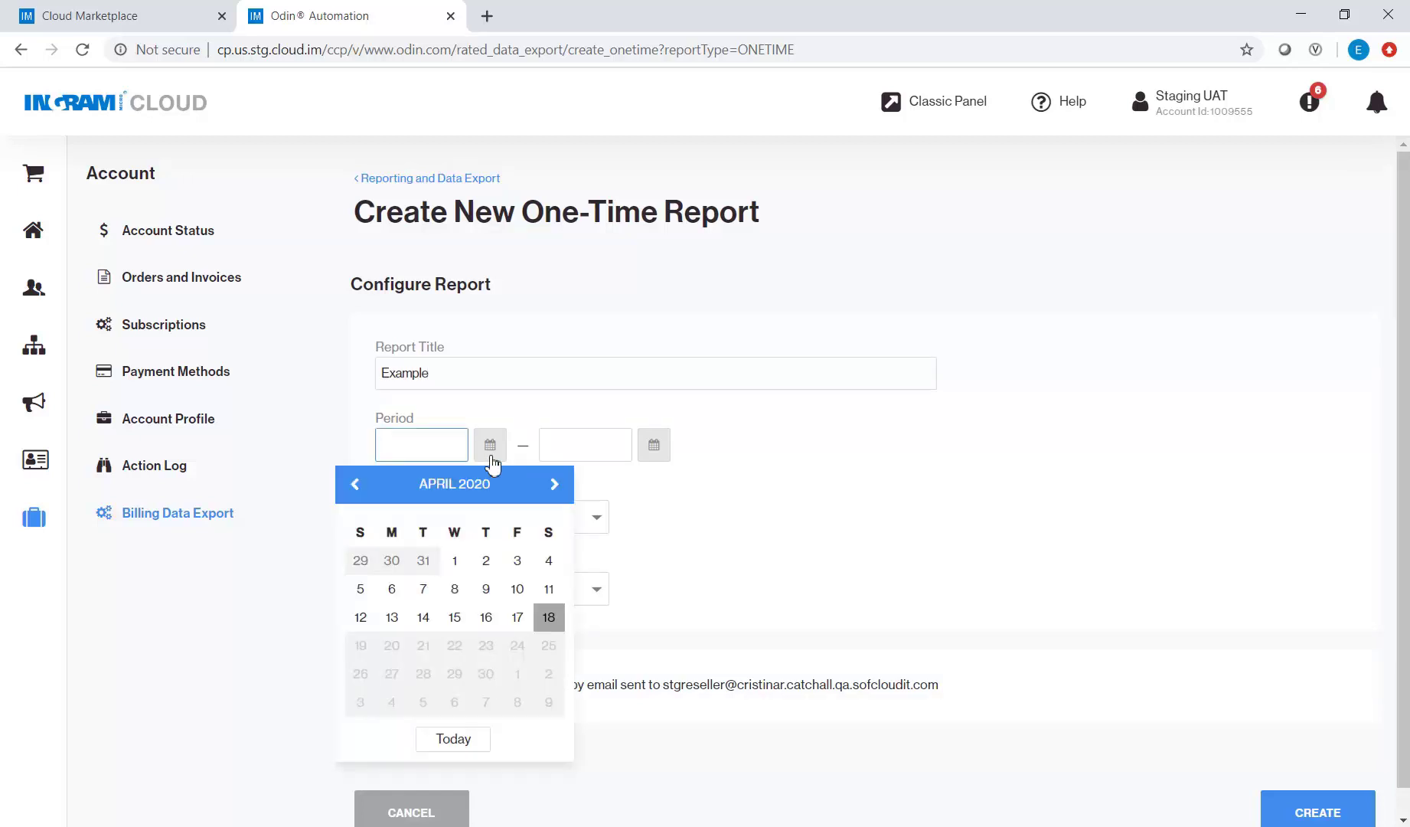
left_click(454, 559)
left_click(654, 445)
left_click(699, 617)
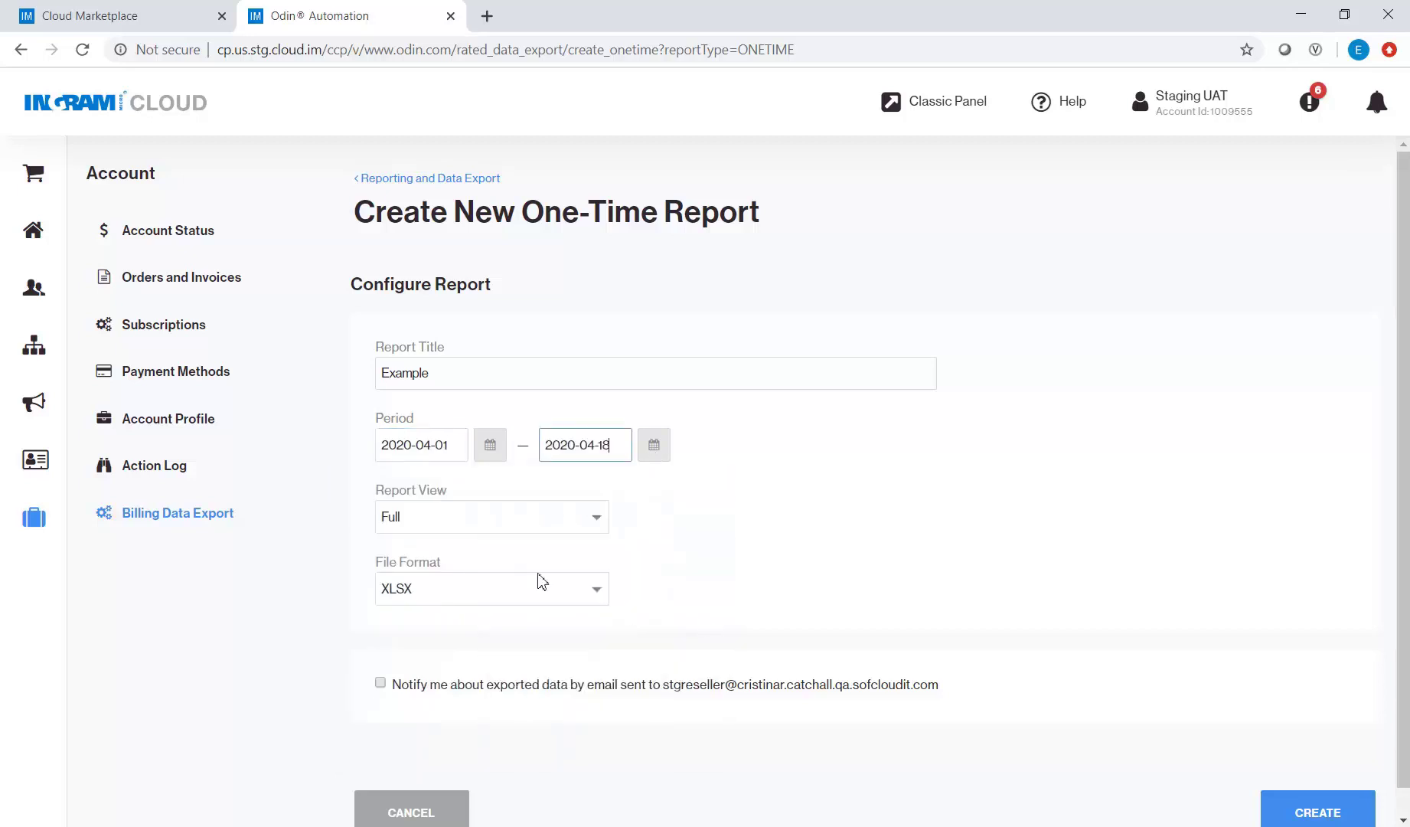
Choose Short report view and CSV file format, and enable exported-data notification
left_click(426, 523)
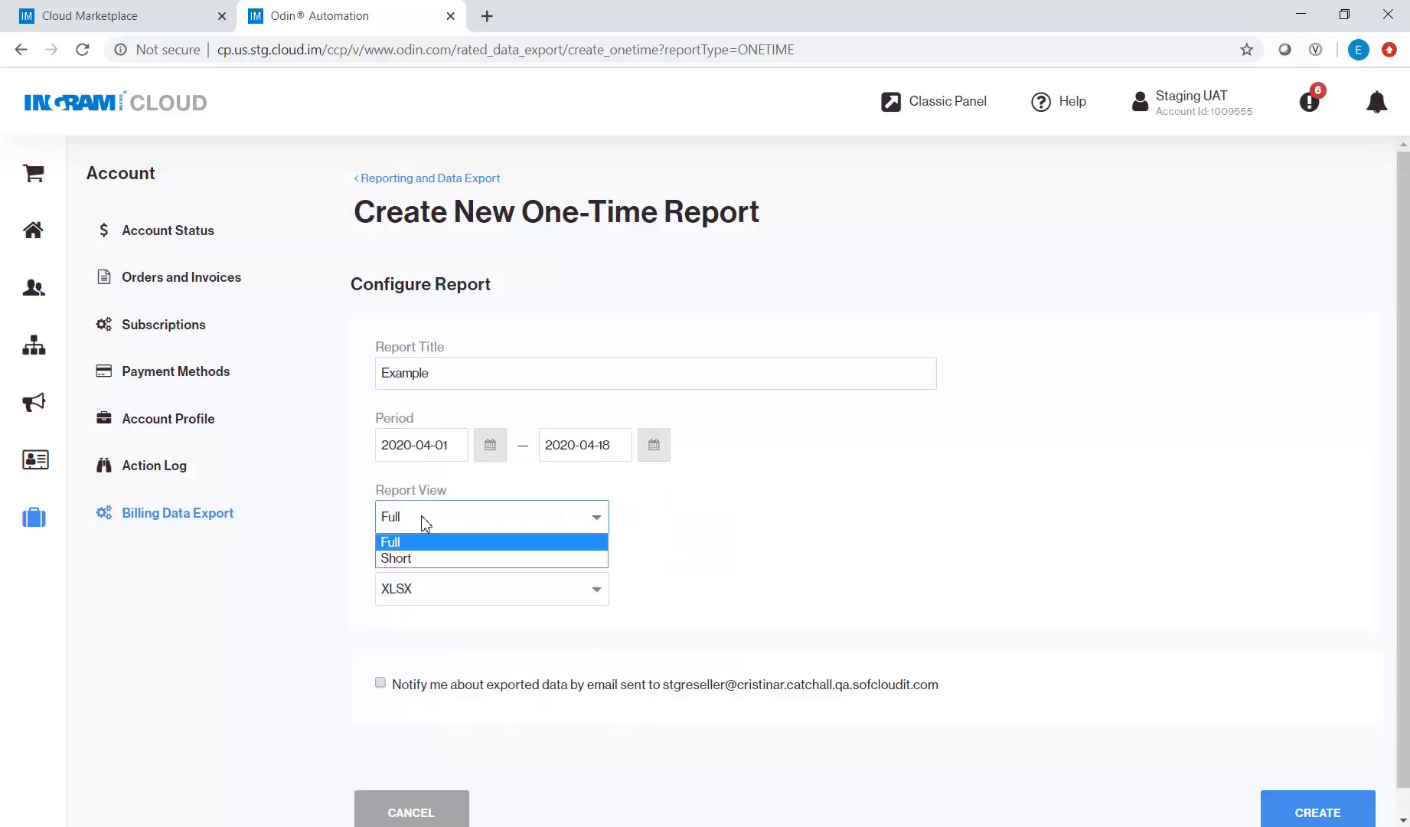
left_click(401, 560)
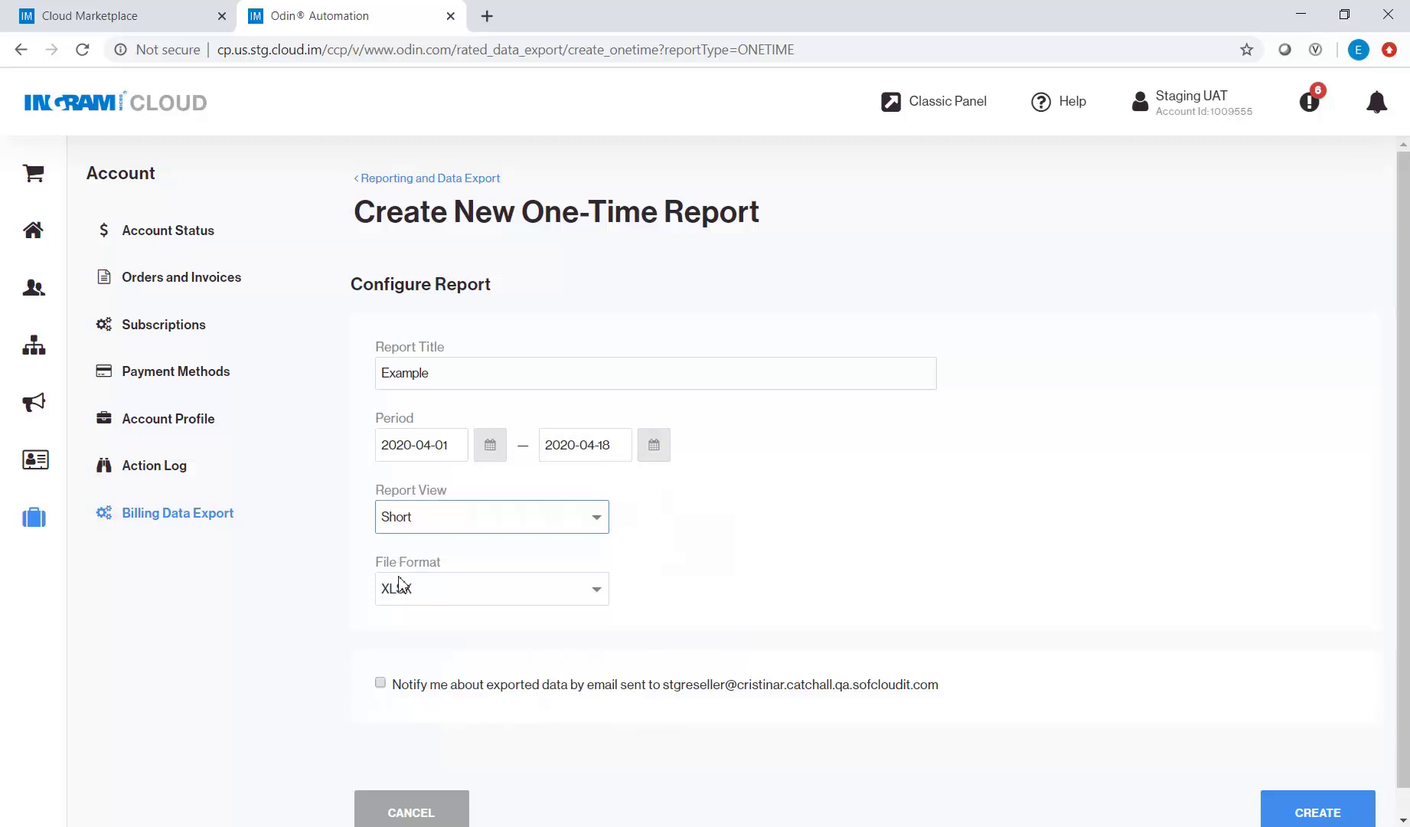
left_click(402, 591)
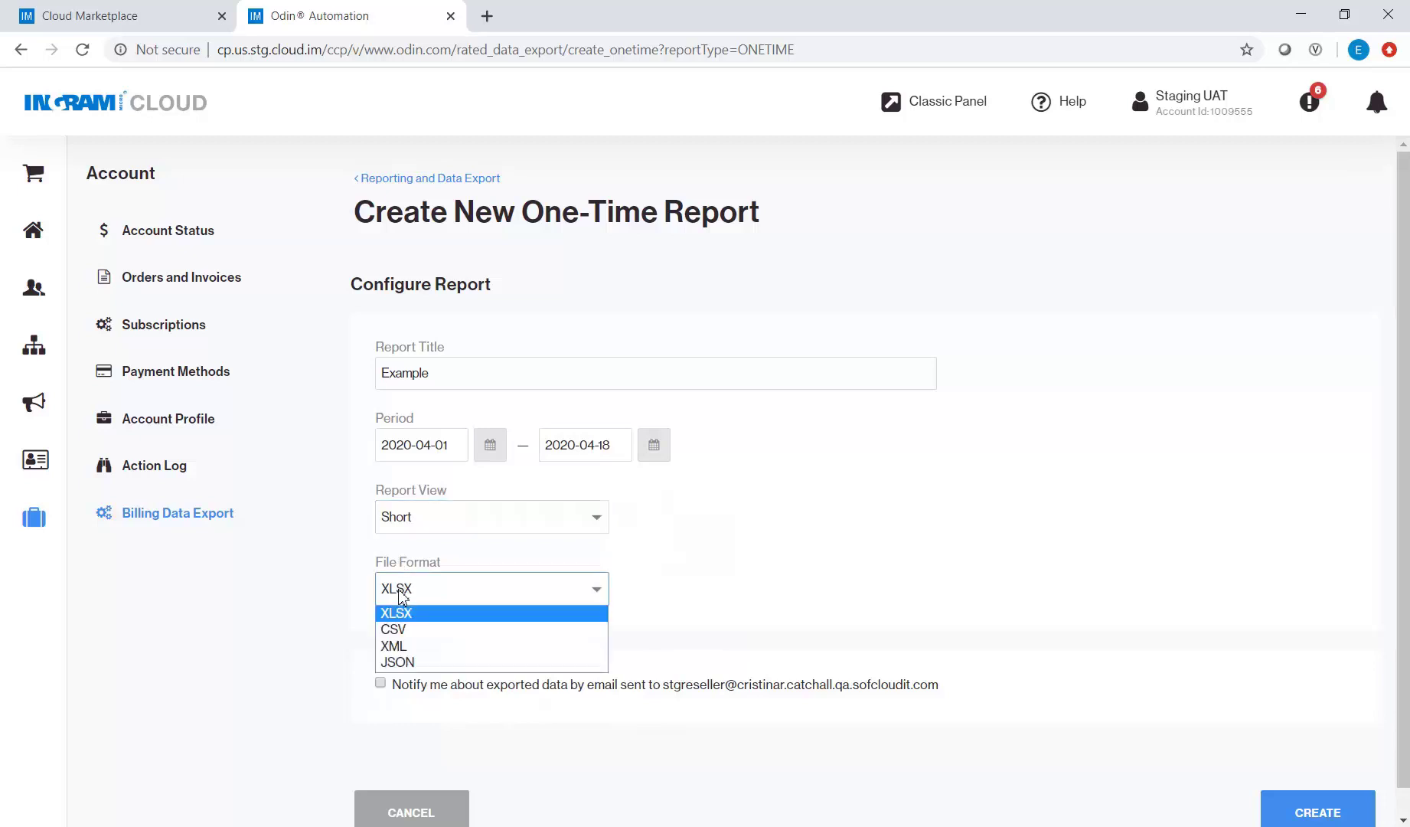
left_click(394, 630)
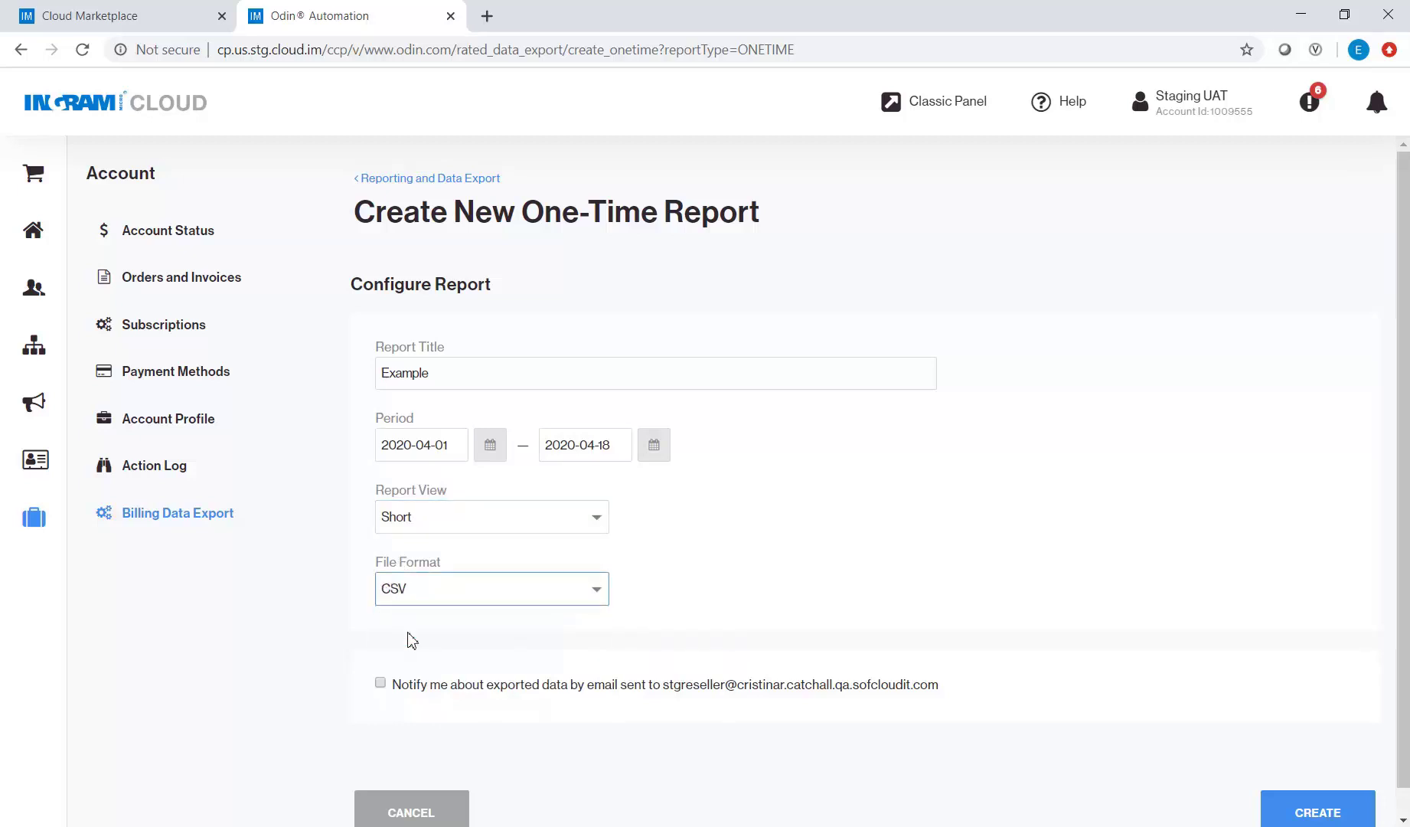
left_click(381, 685)
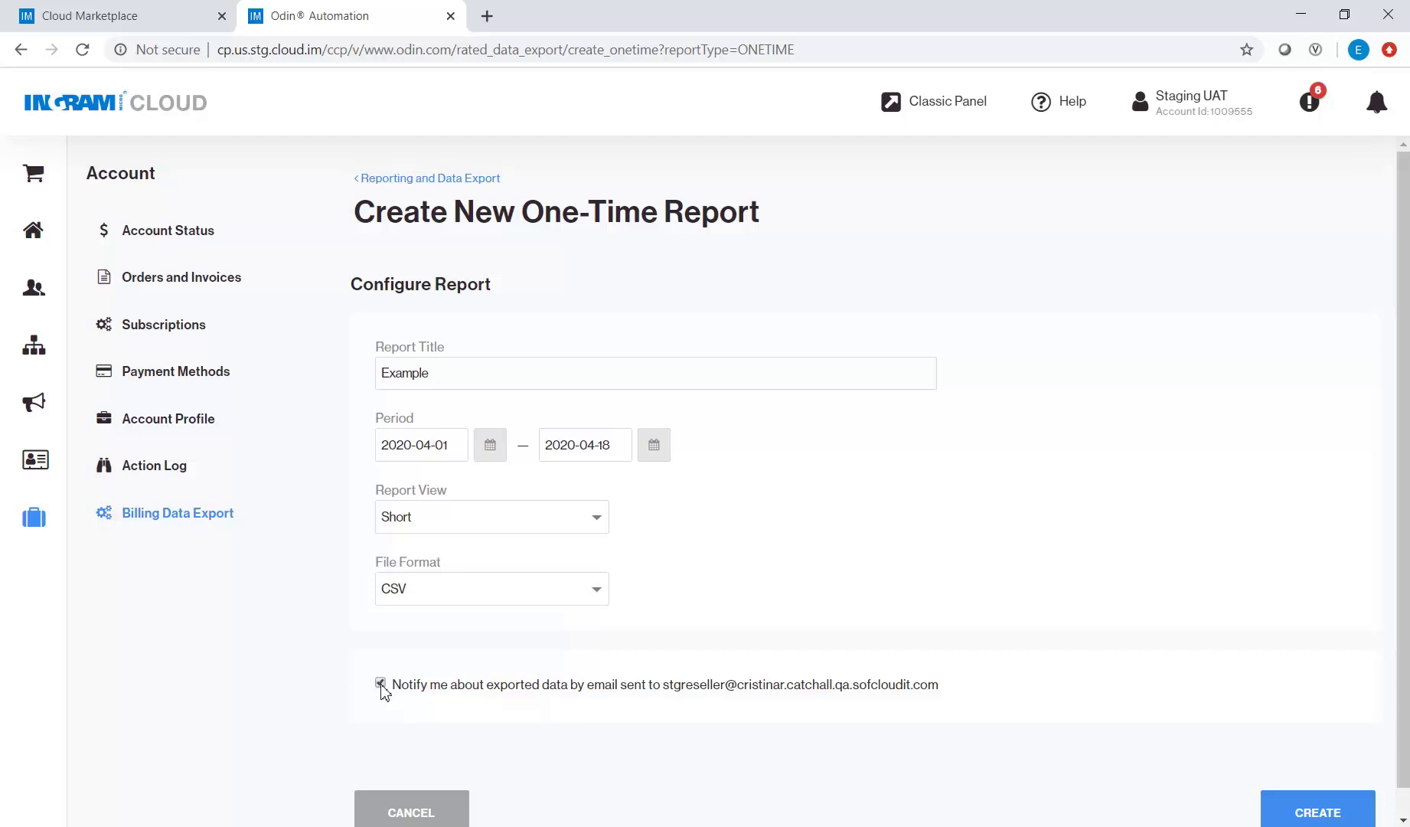
Create the one-time Example report, bringing the list to 137 reports
left_click(1284, 818)
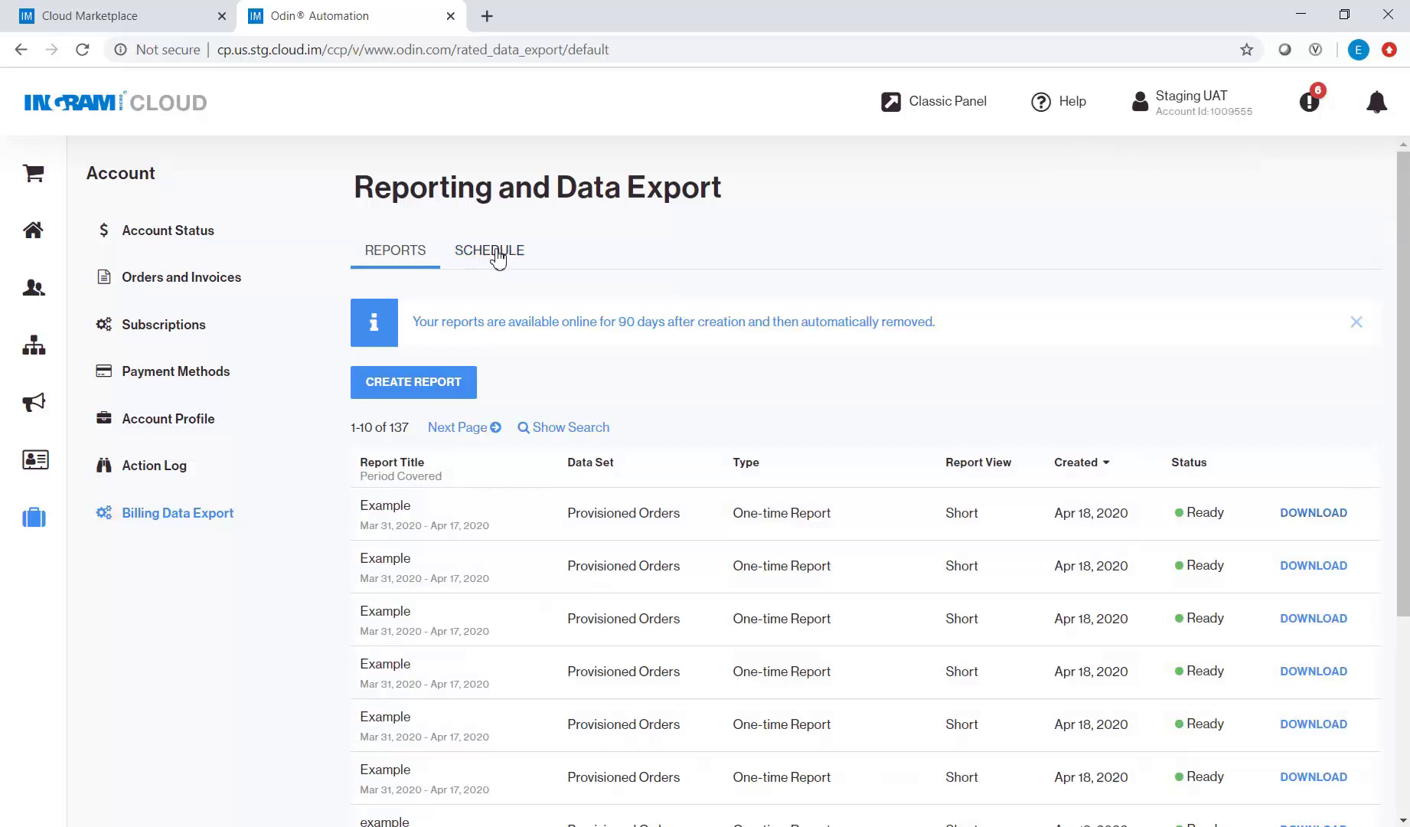
Switch to the Schedule list and start a new scheduled report
left_click(498, 258)
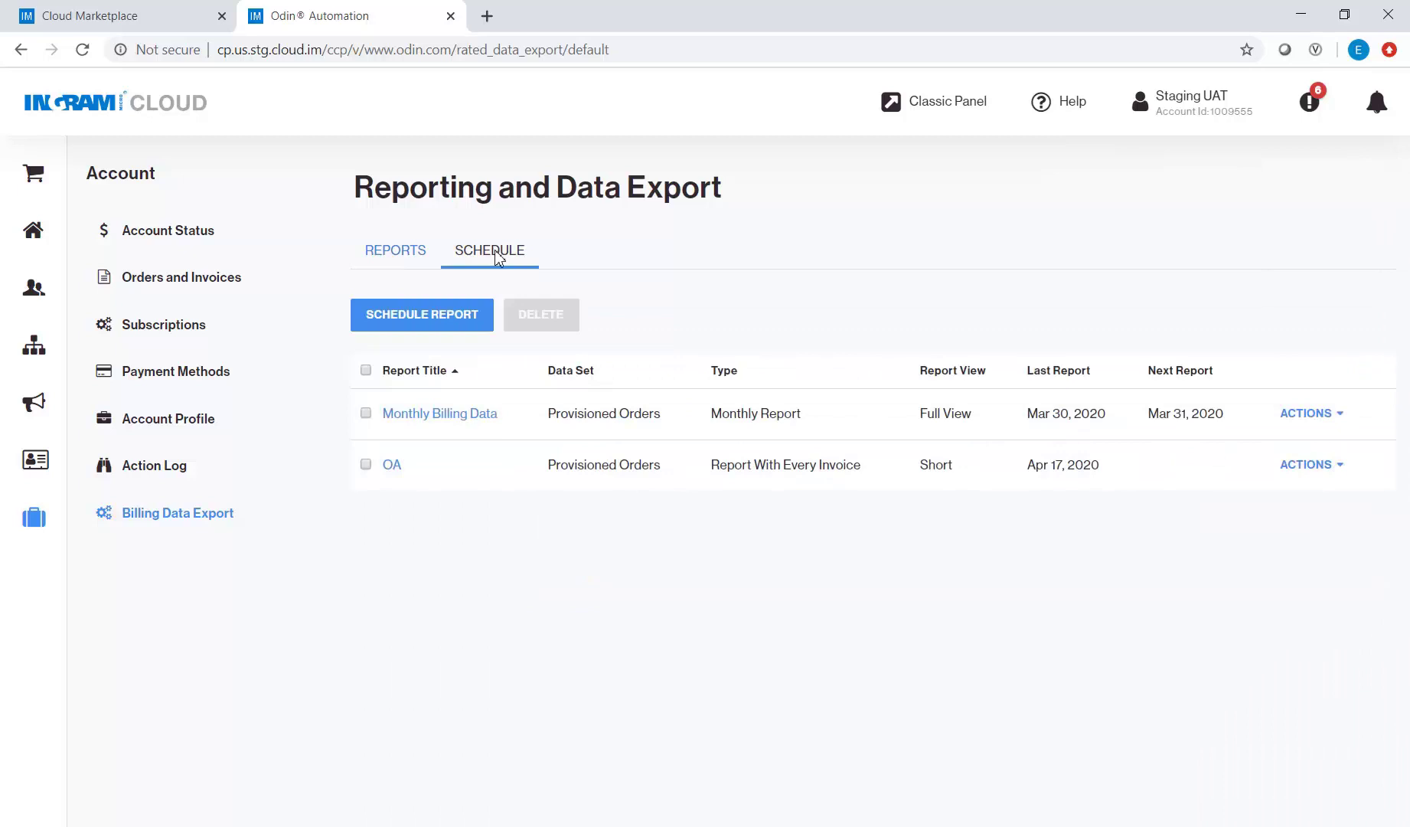
left_click(427, 322)
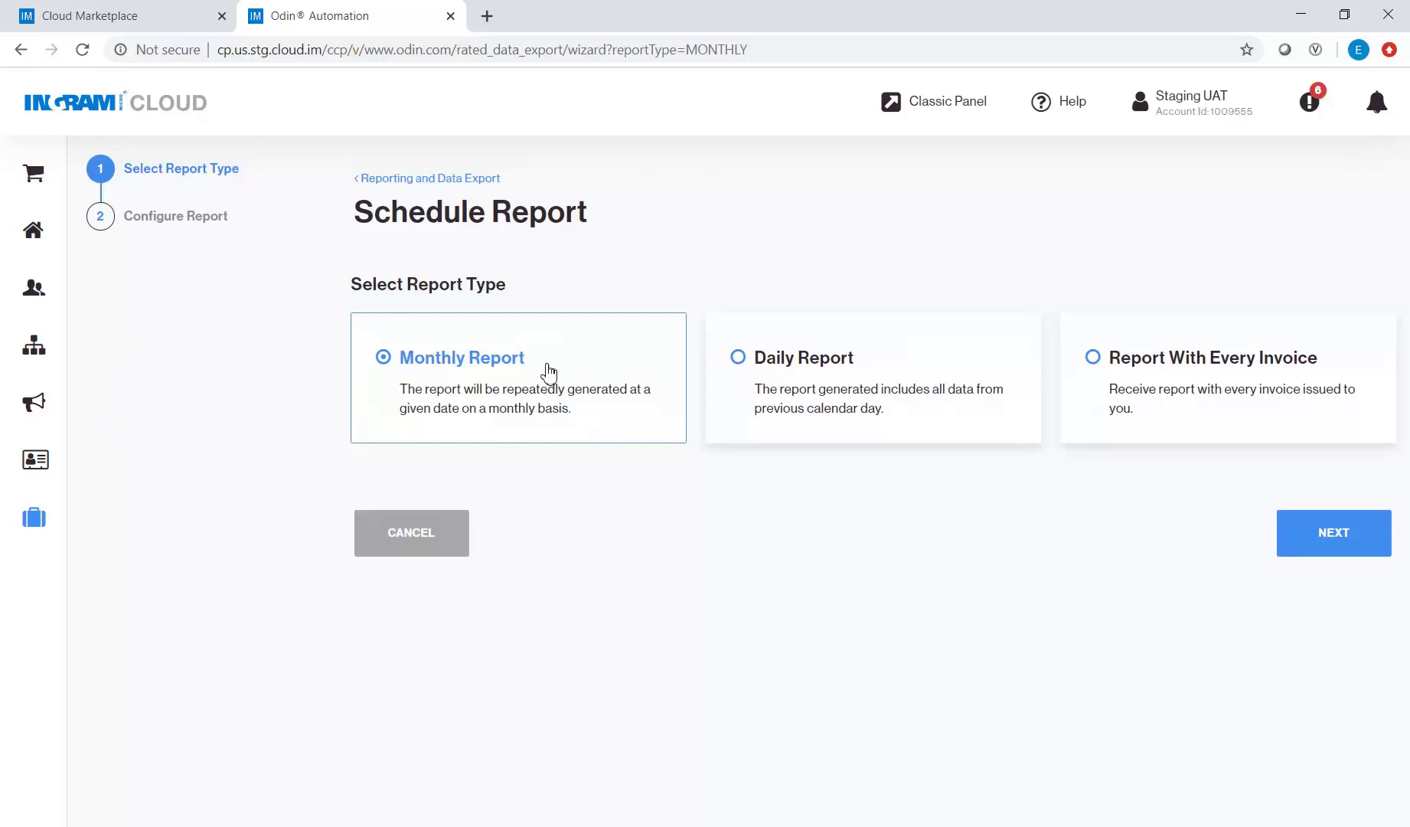
Compare the Daily and Every Invoice types, then proceed with Monthly Report
left_click(739, 366)
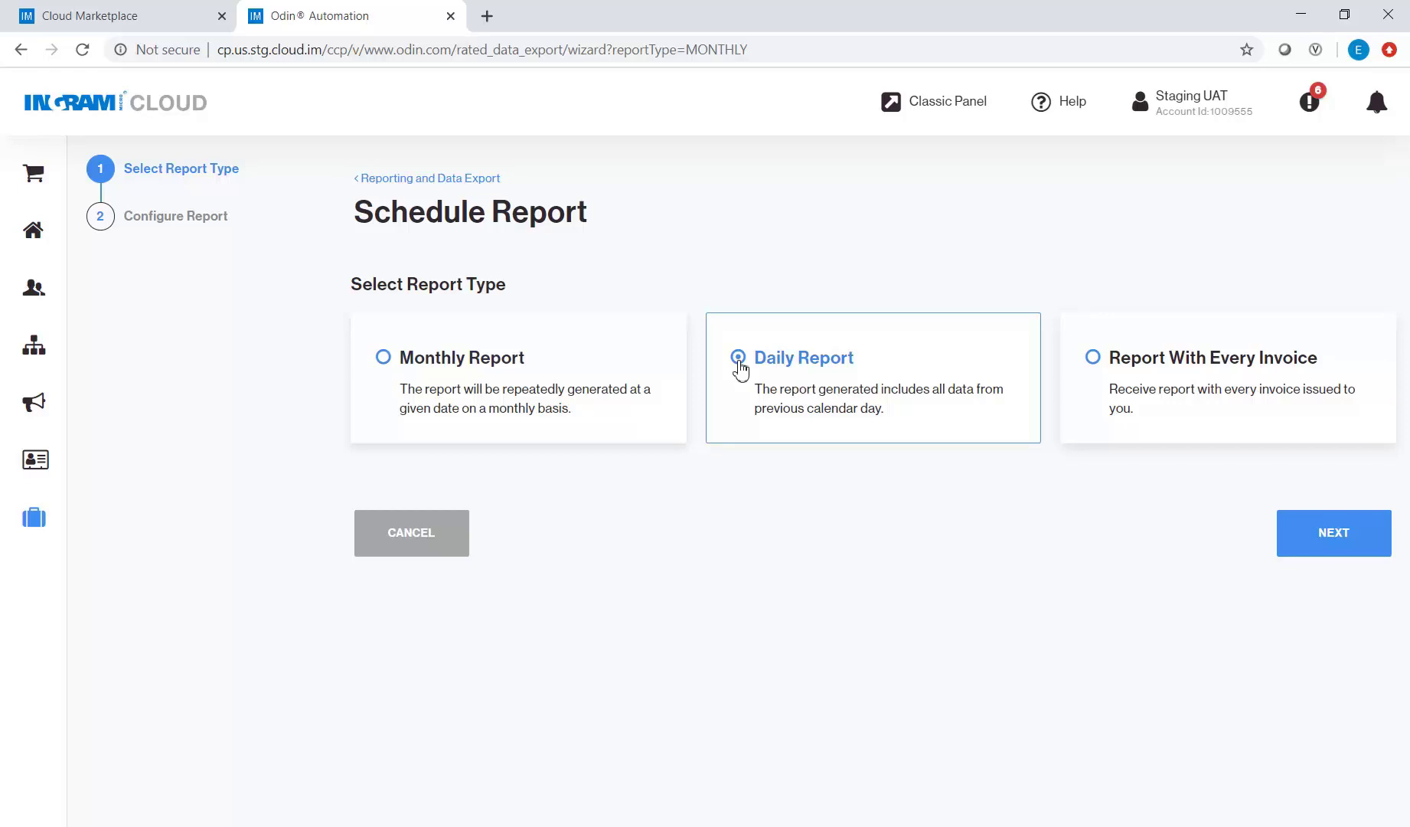
left_click(1156, 370)
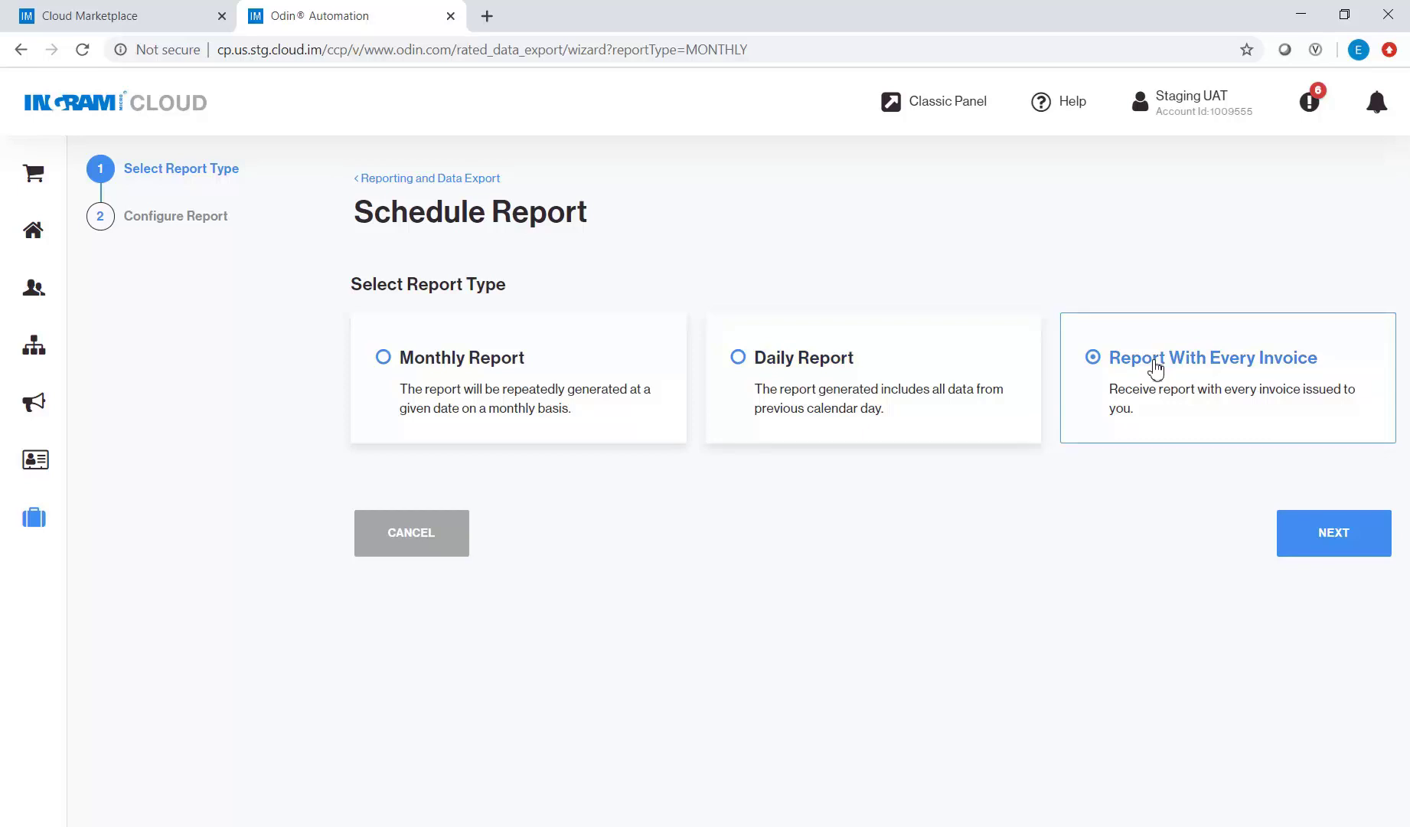
left_click(457, 386)
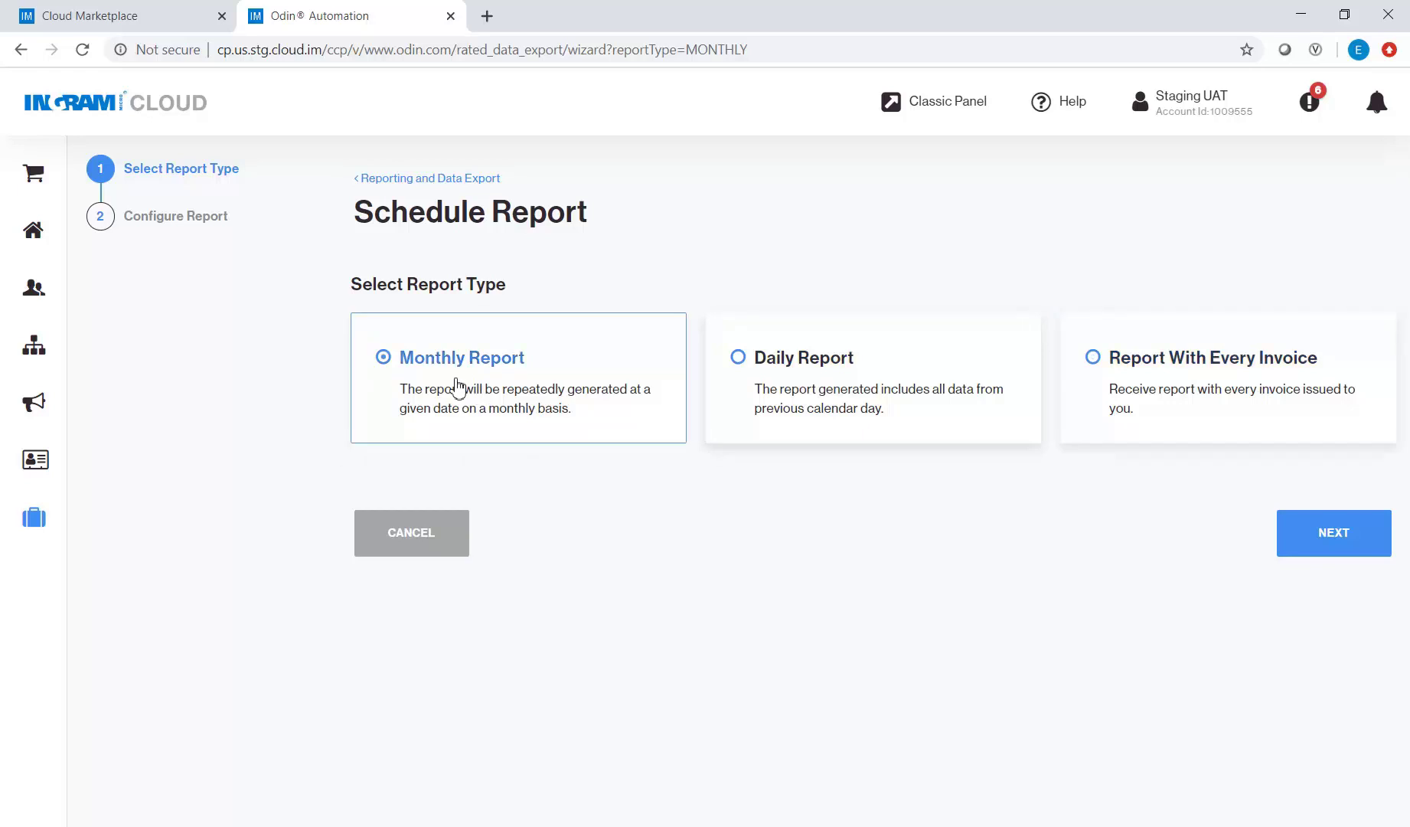
left_click(1332, 541)
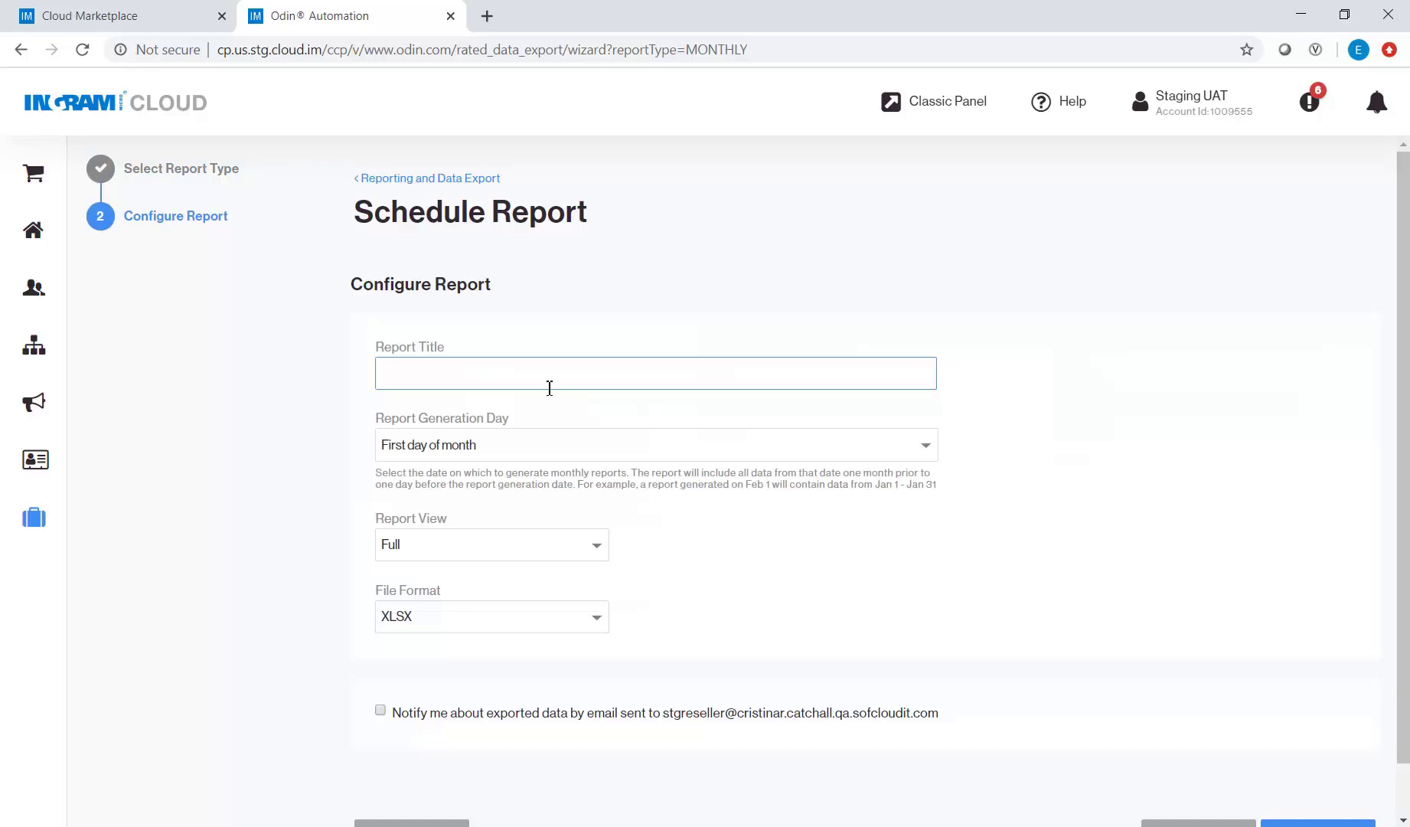
Create monthly report 'Example' on generation day 4, Short view, CSV, with e-mail notification
type("Example")
left_click(489, 454)
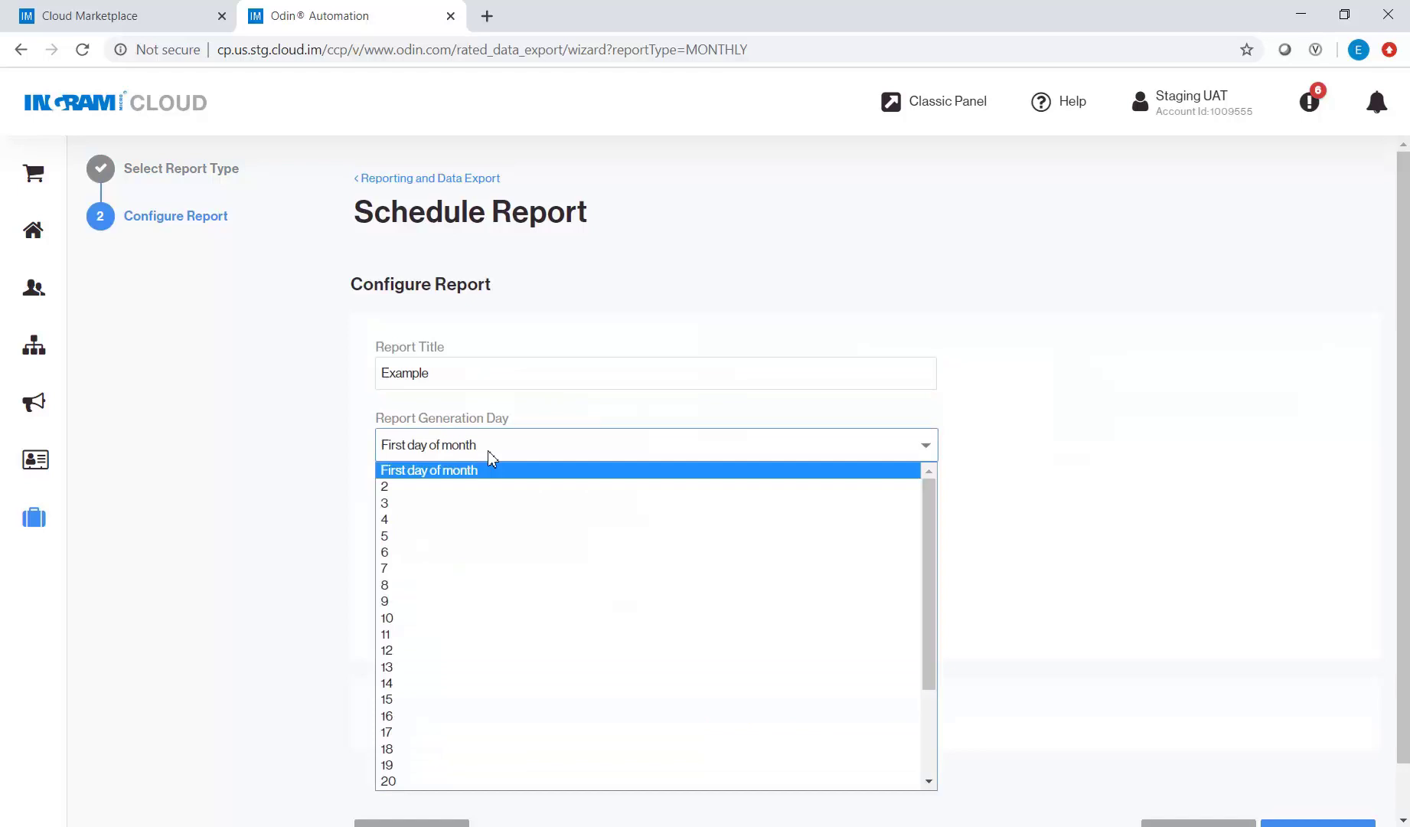
left_click(412, 519)
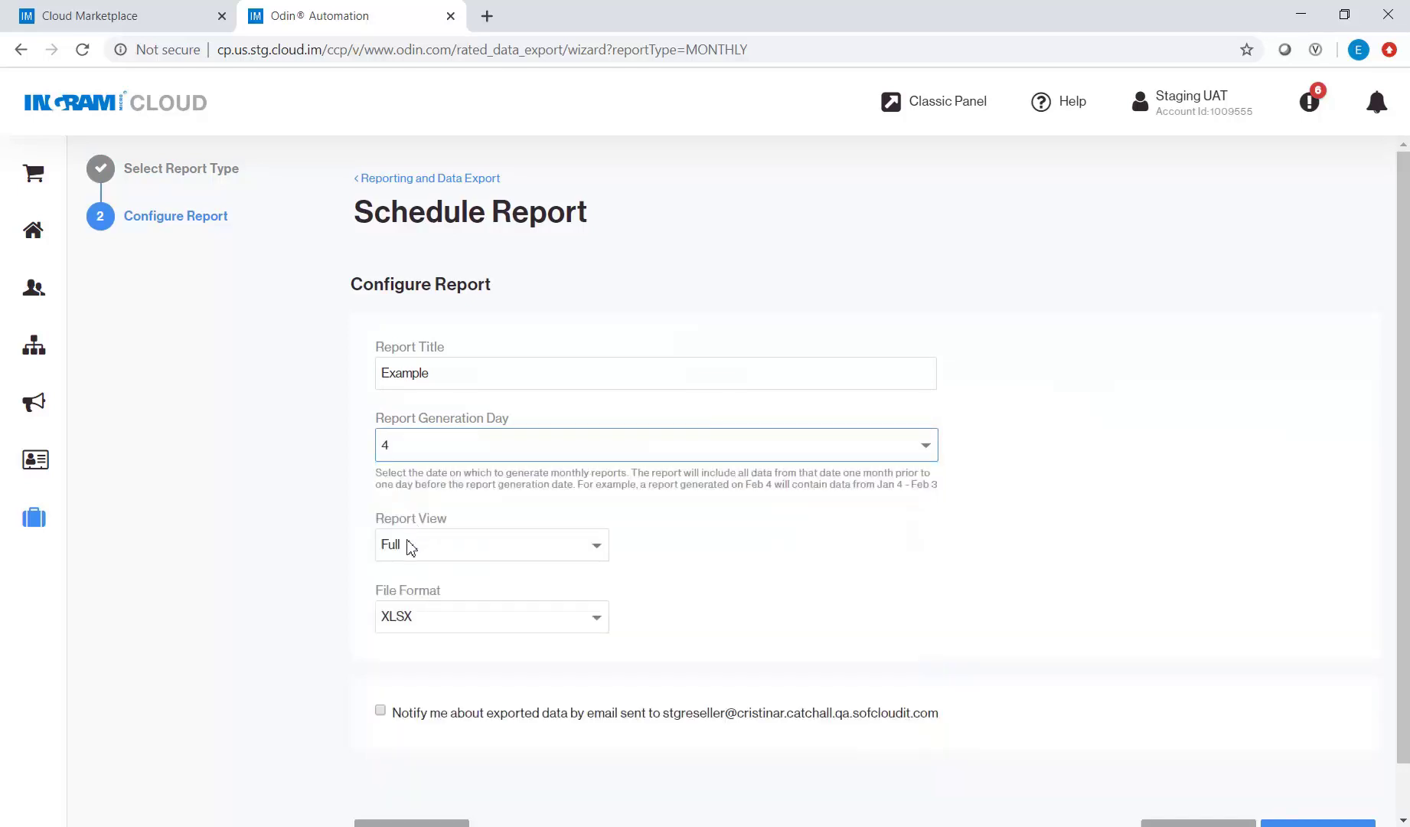
left_click(411, 546)
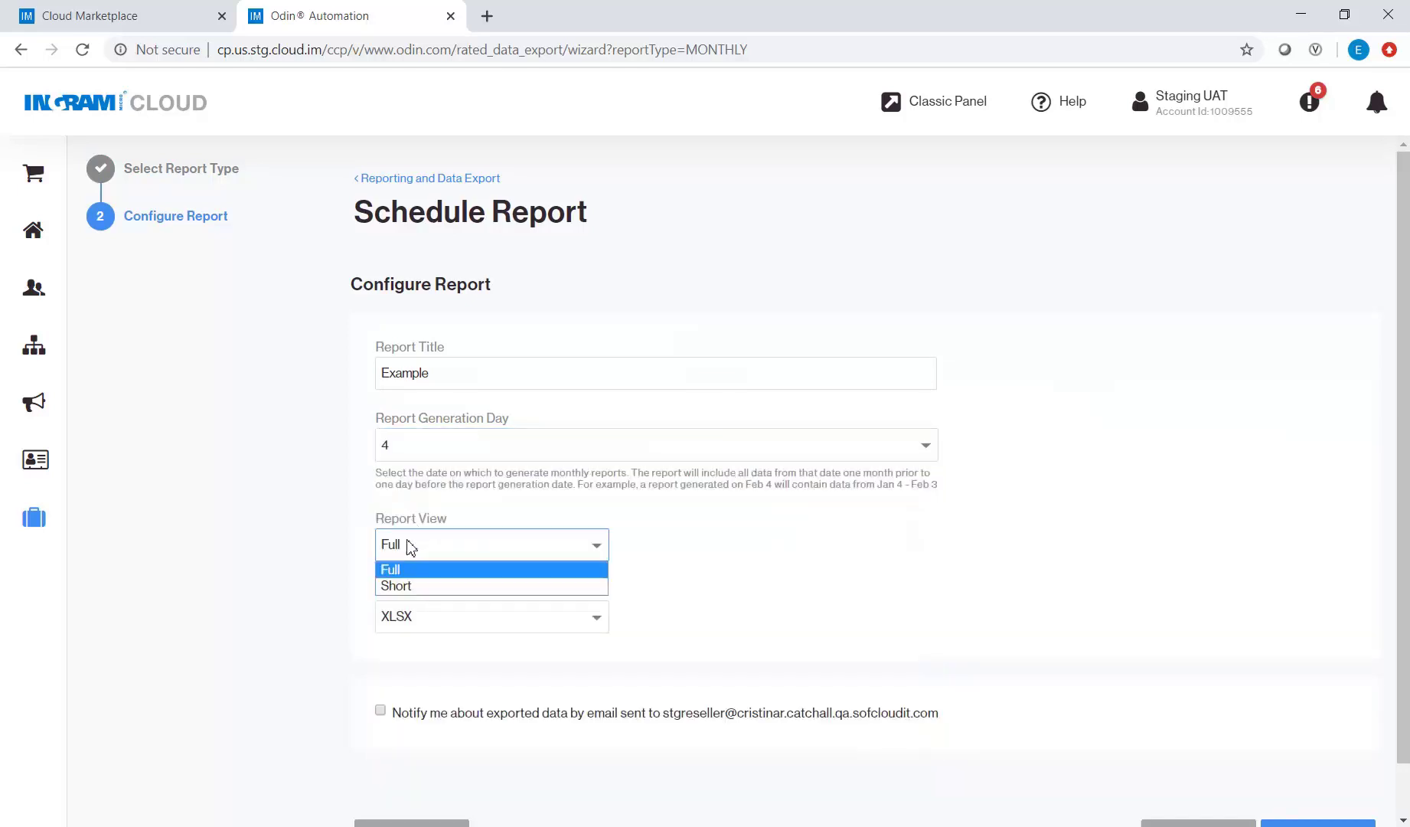
left_click(411, 585)
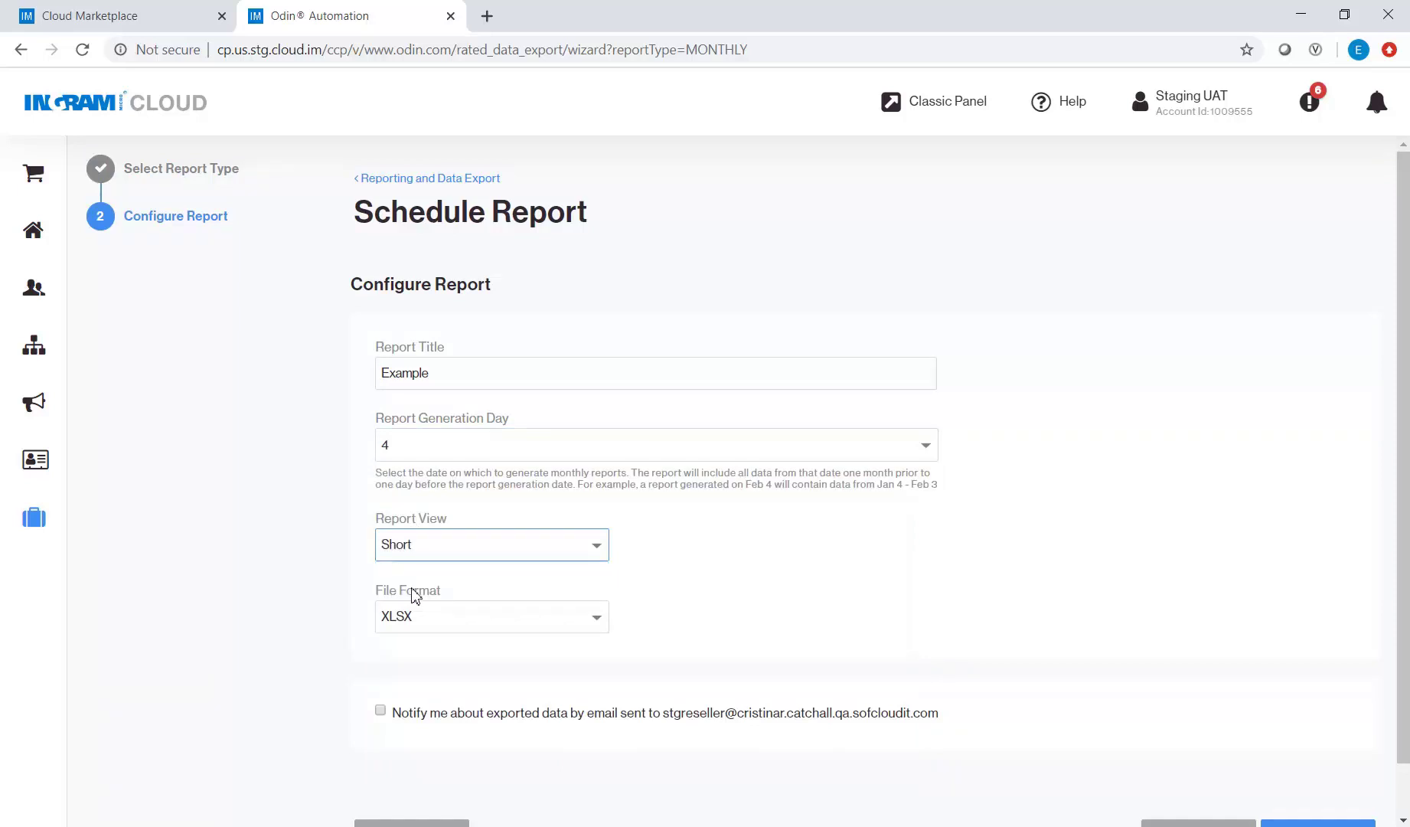
left_click(423, 619)
left_click(422, 653)
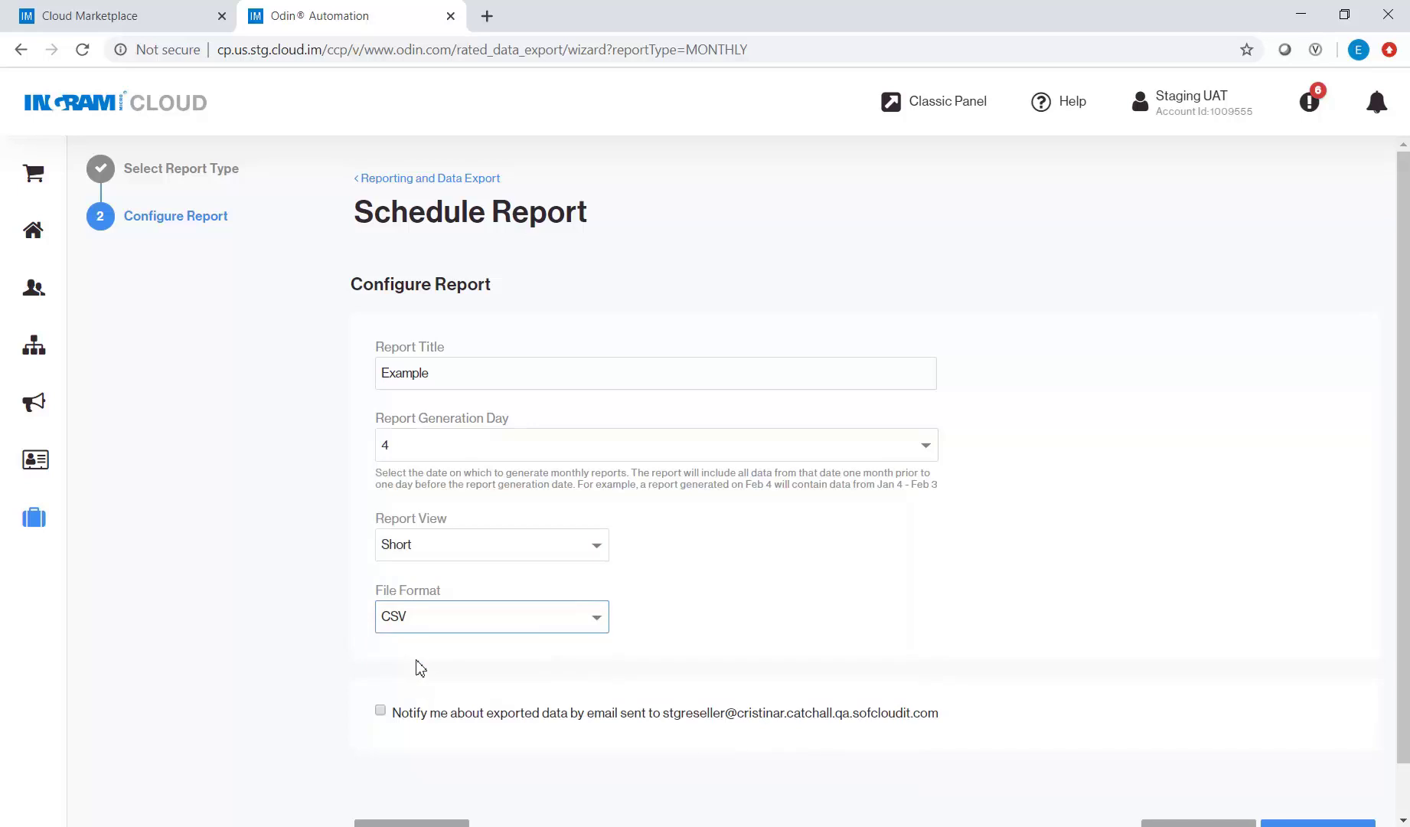
left_click(383, 728)
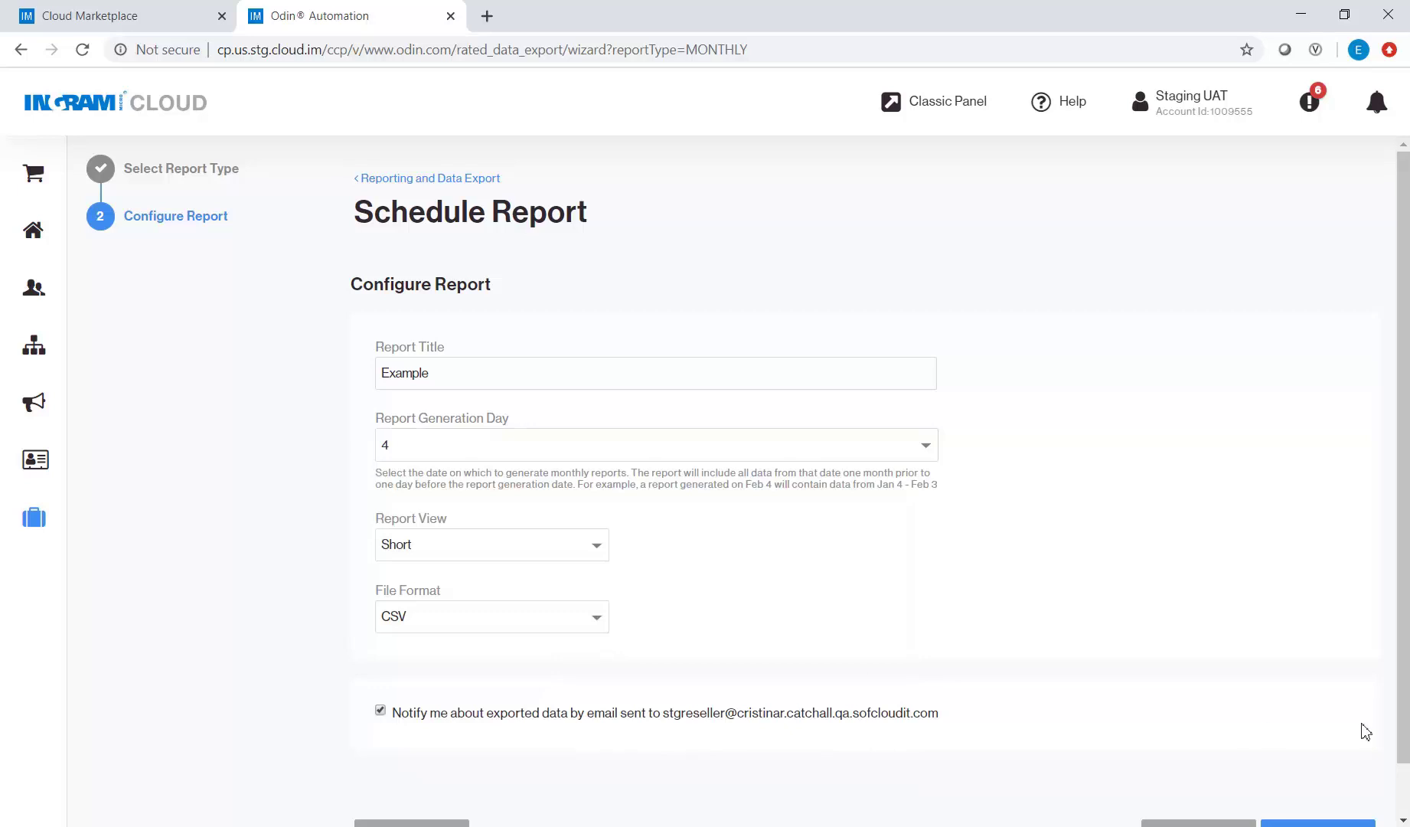
scroll(1393, 726, "down", 1)
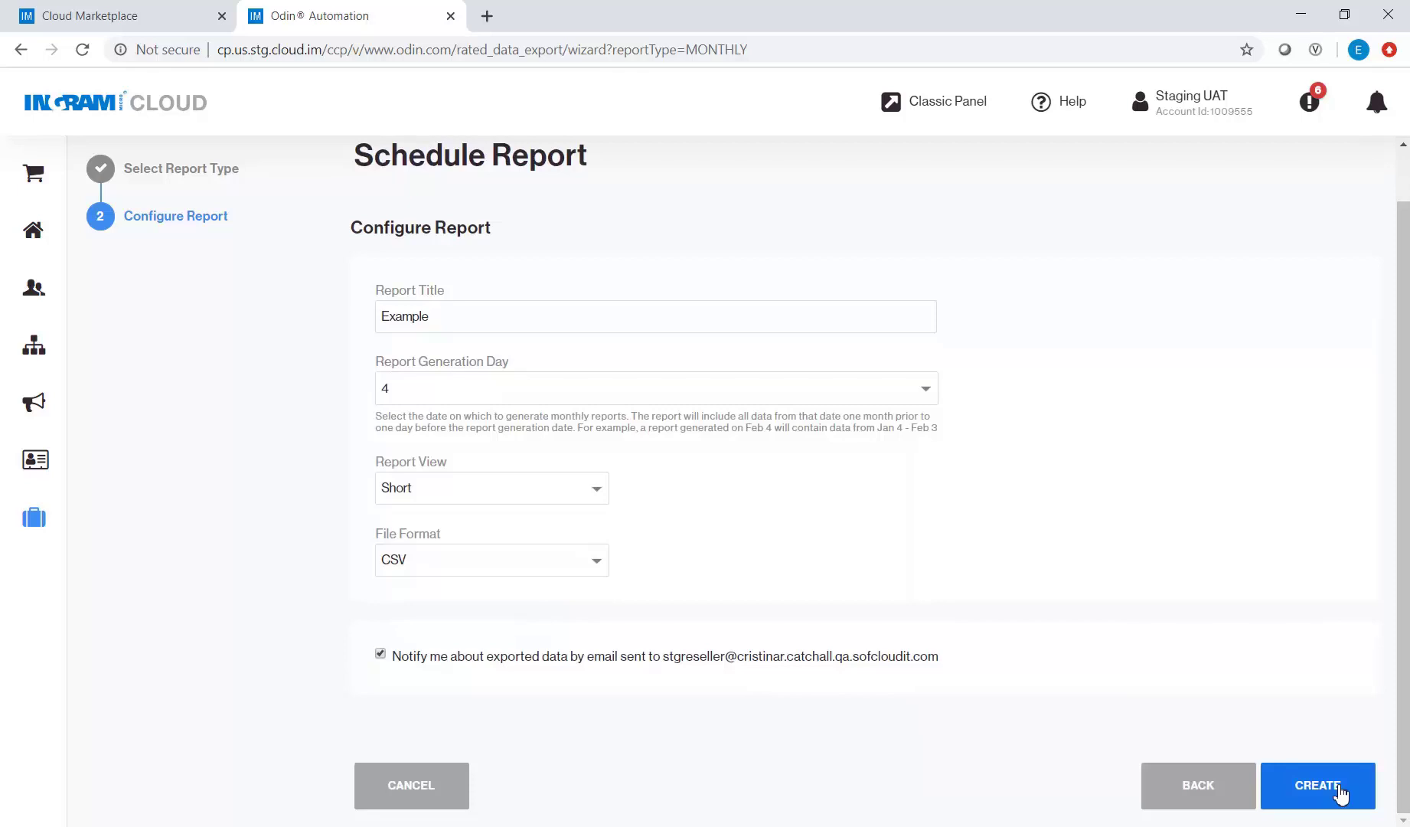
left_click(1340, 794)
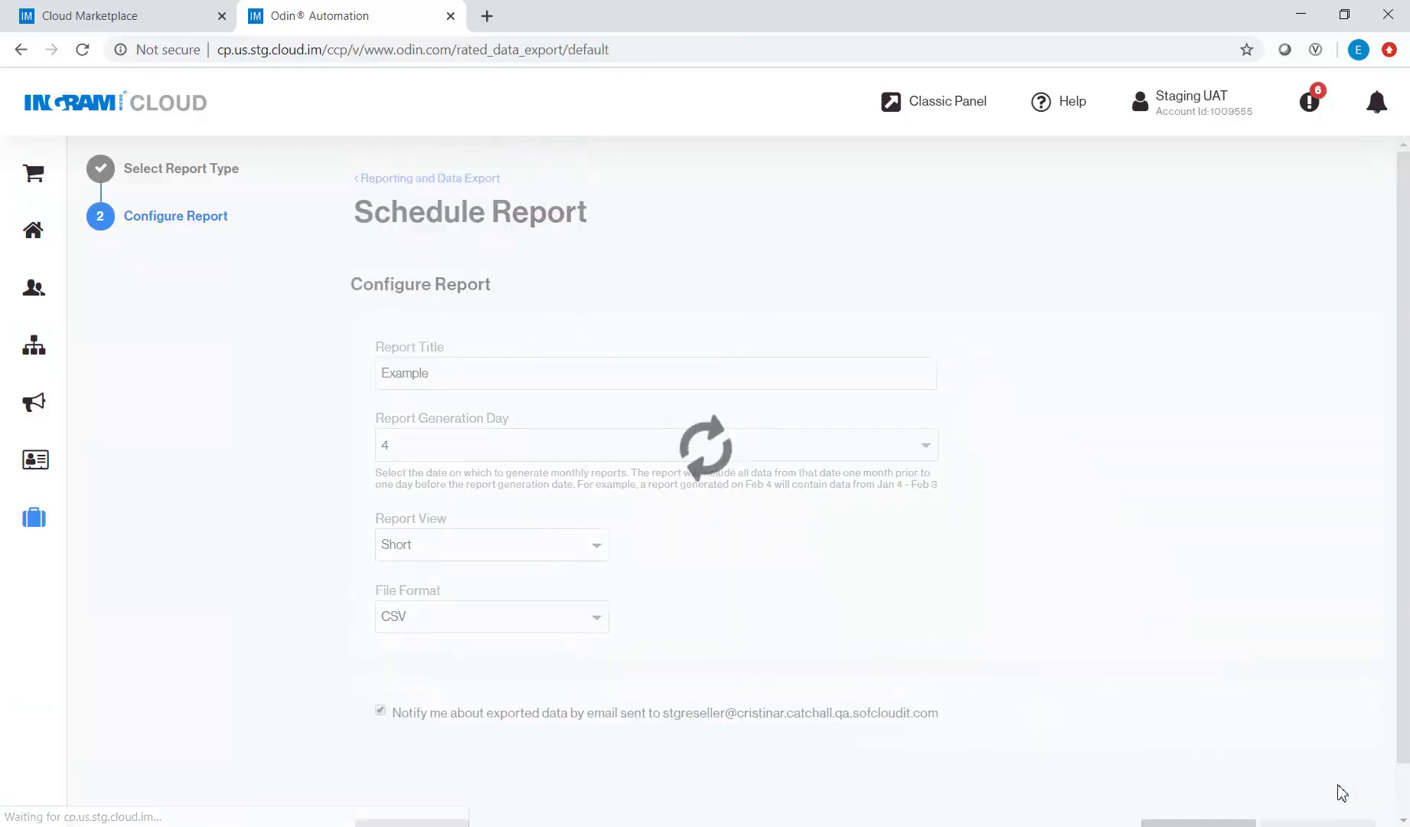